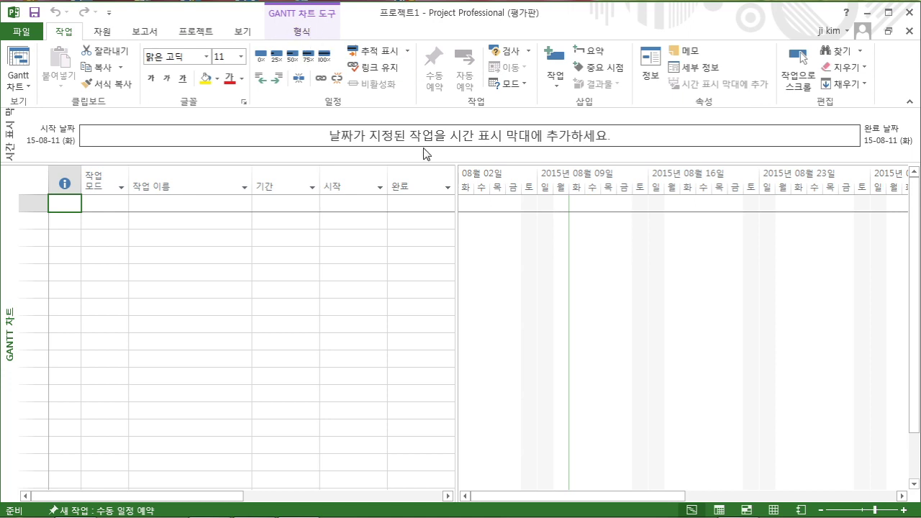
{"action": "left_click", "coordinate": [21, 32]}
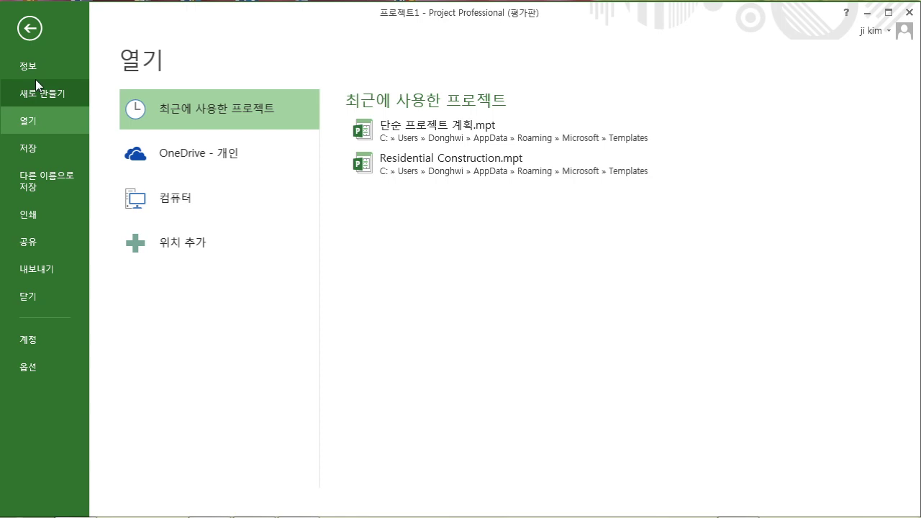
{"action": "left_click", "coordinate": [28, 32]}
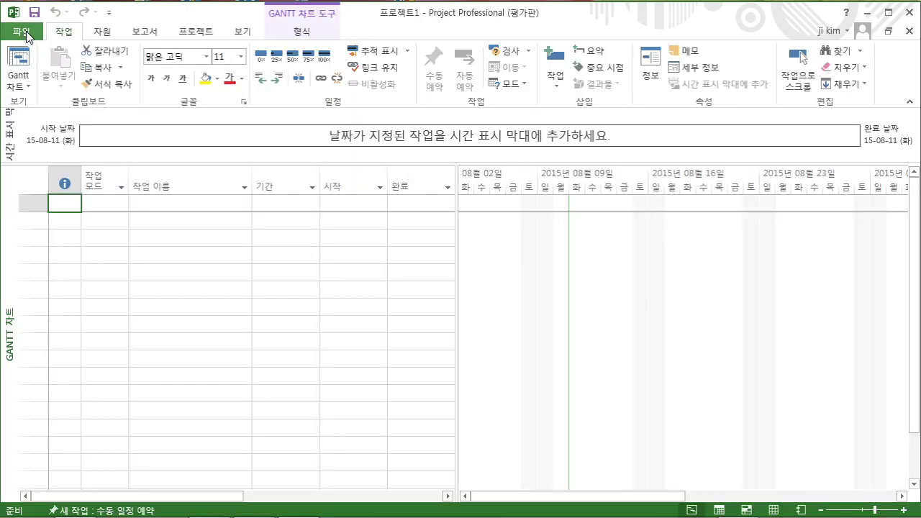
{"action": "left_click", "coordinate": [25, 34]}
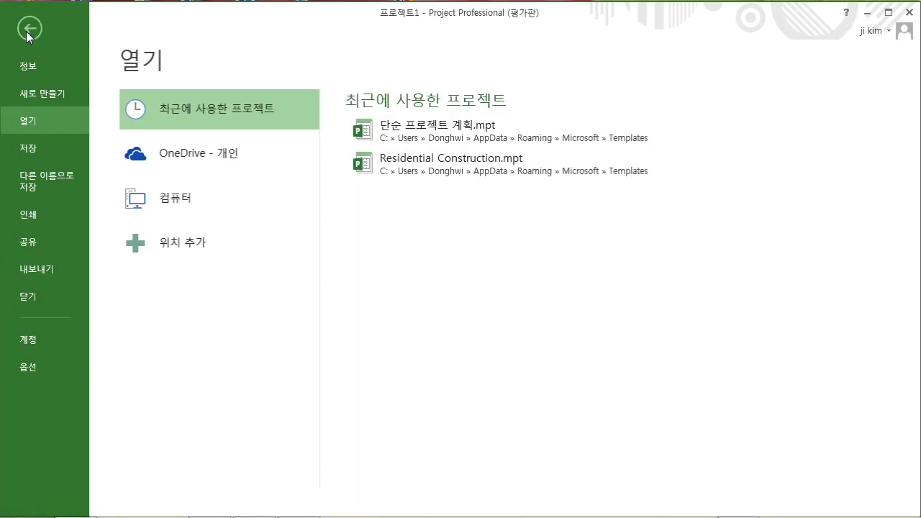
{"action": "left_click", "coordinate": [26, 31]}
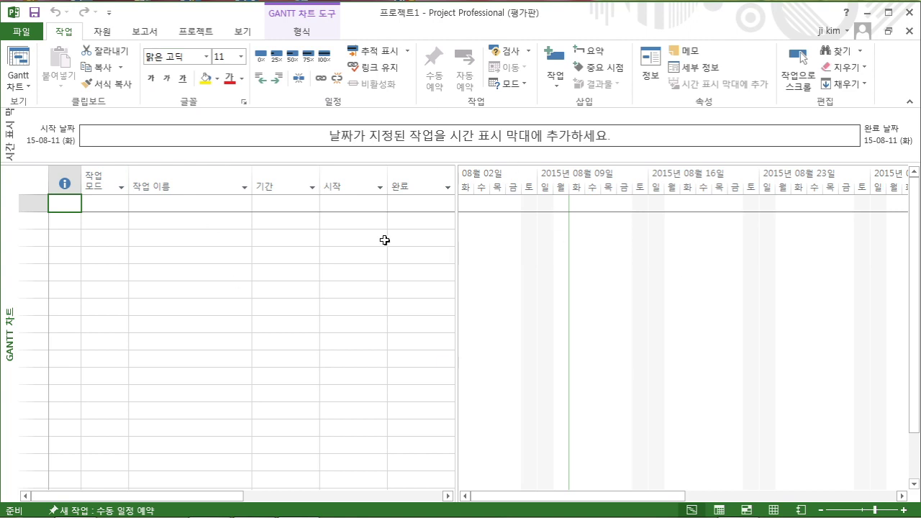
Step: In the general Project options, turn off showing the start screen when the application starts
{"action": "left_click", "coordinate": [21, 32]}
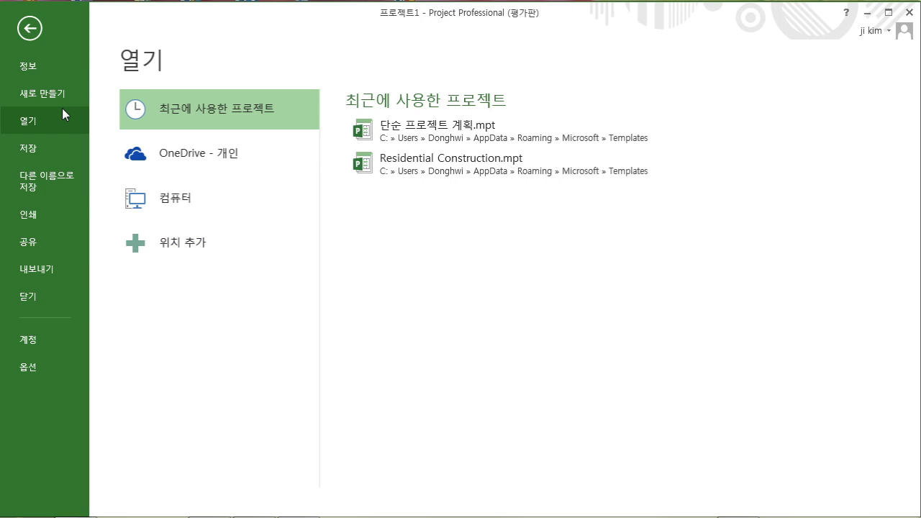
{"action": "left_click", "coordinate": [38, 374]}
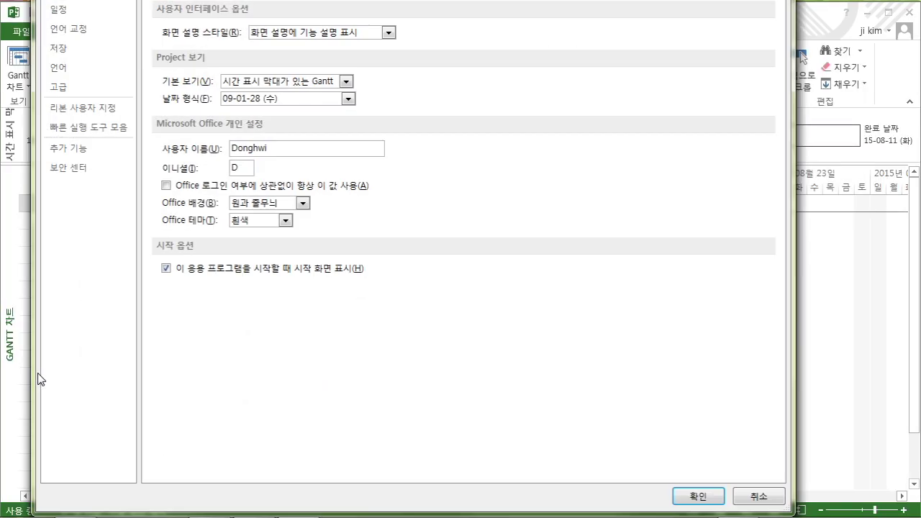
{"action": "left_click_drag", "start_coordinate": [244, 0], "coordinate": [293, 33]}
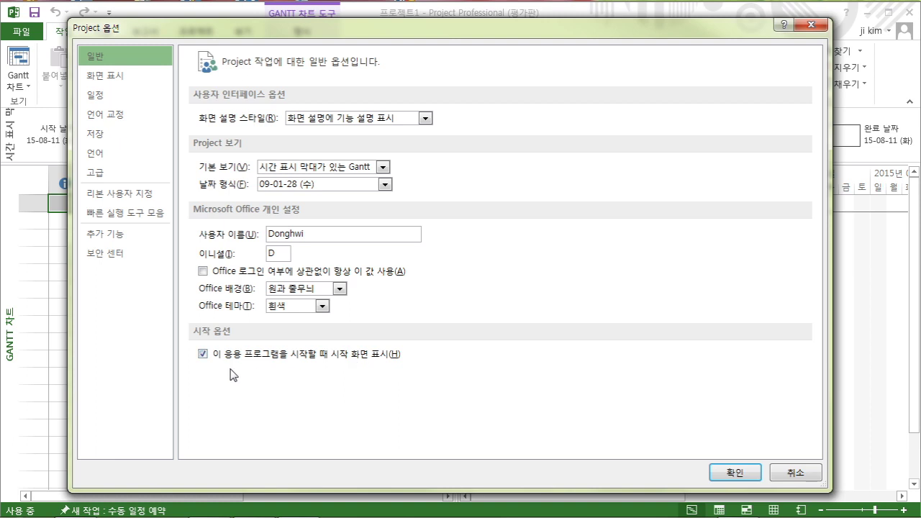
{"action": "left_click", "coordinate": [202, 353]}
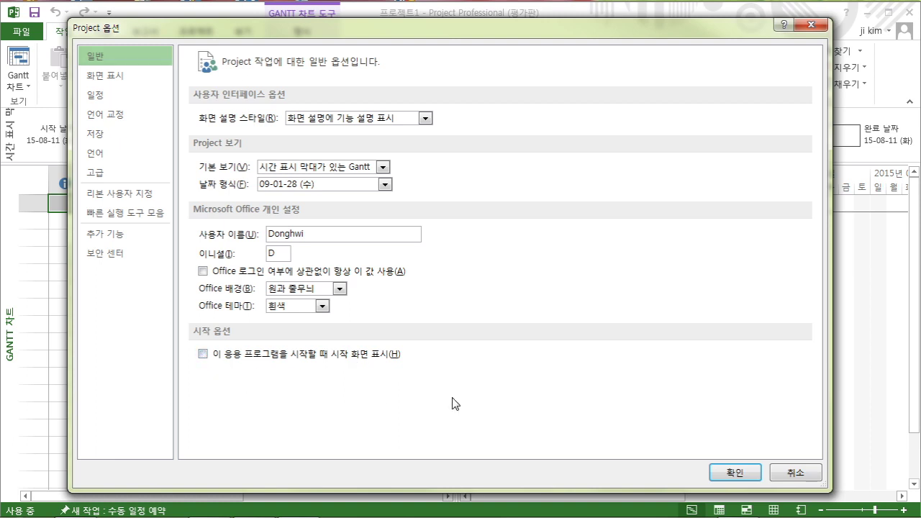
{"action": "left_click", "coordinate": [733, 477]}
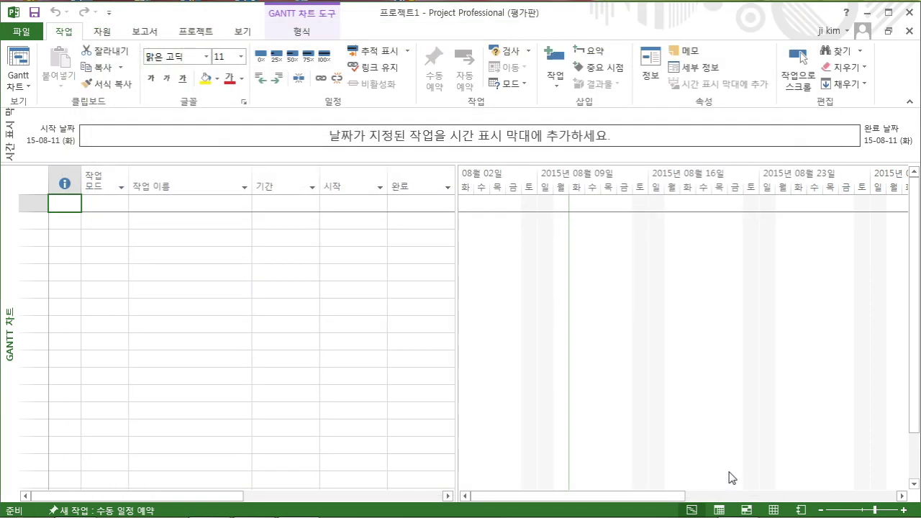
{"action": "left_click", "coordinate": [25, 34]}
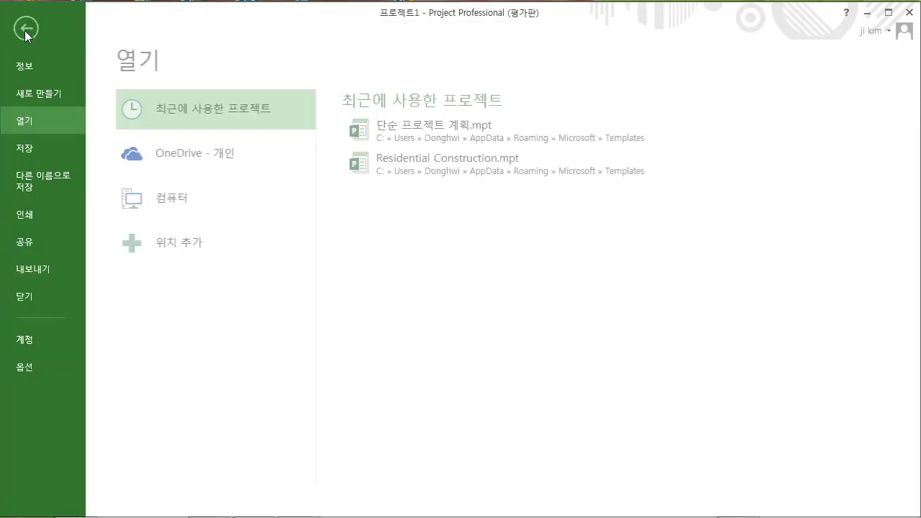
{"action": "left_click", "coordinate": [24, 26]}
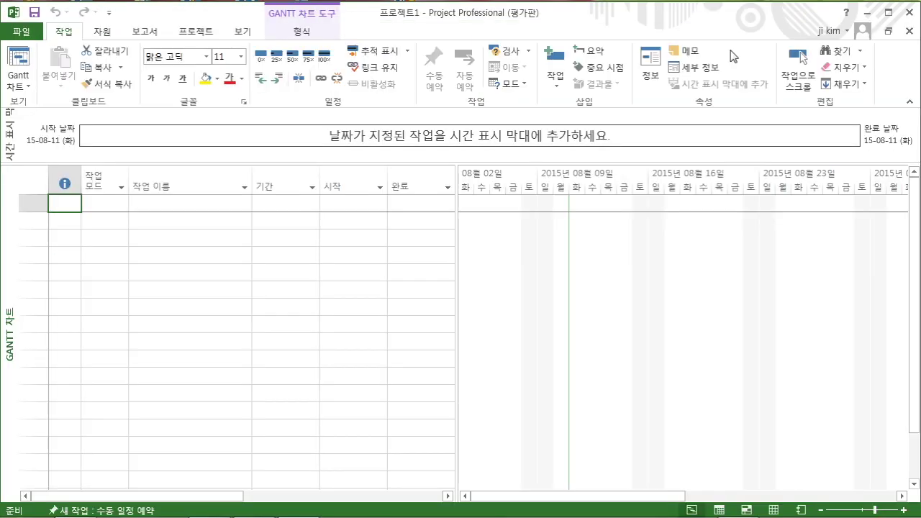
Step: Close Project and relaunch Project 2013 from the installed Microsoft Office 2013 programs
{"action": "left_click", "coordinate": [910, 12]}
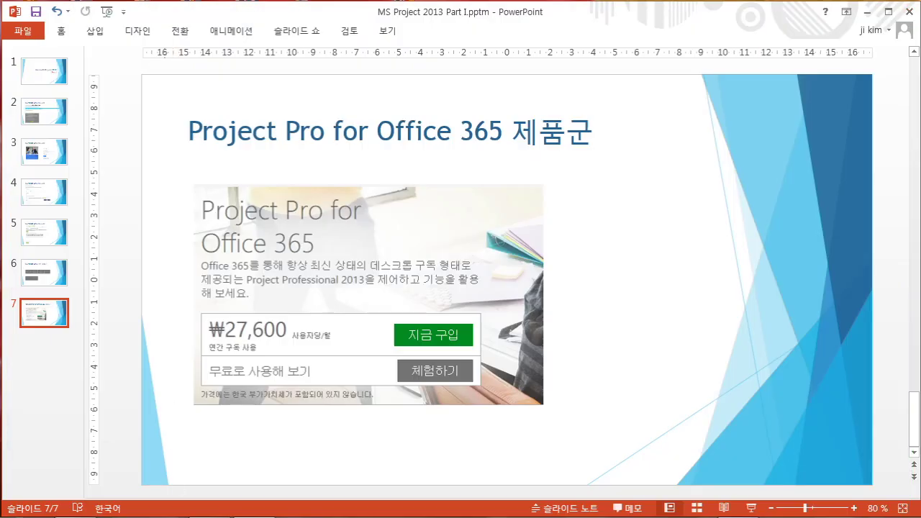
{"action": "left_click", "coordinate": [18, 504]}
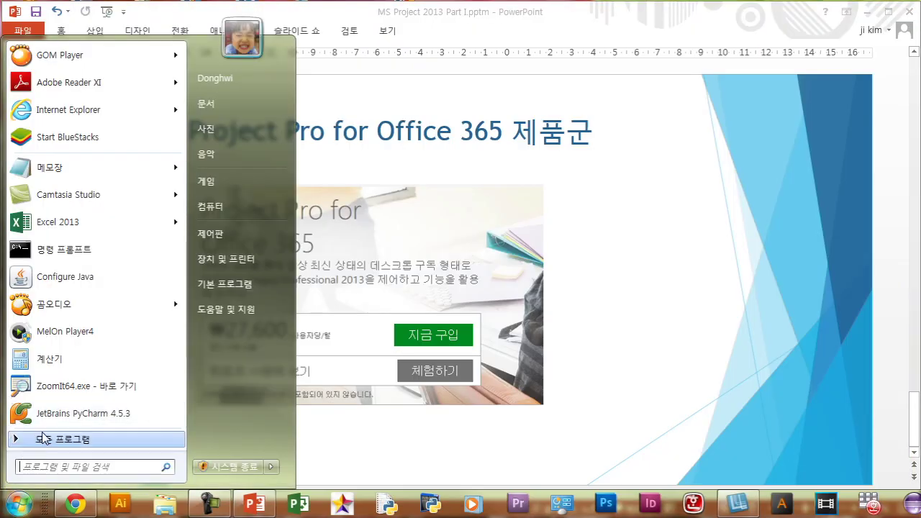
{"action": "left_click", "coordinate": [40, 438]}
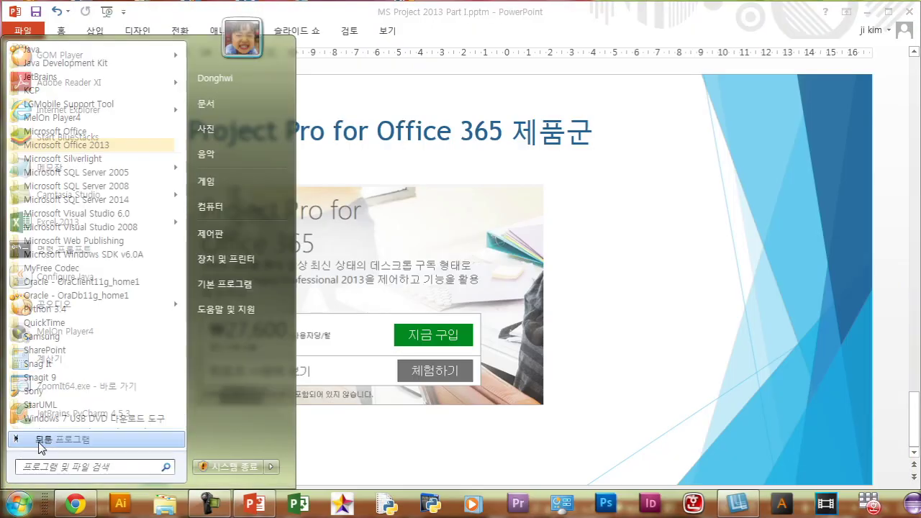
{"action": "left_click", "coordinate": [90, 146]}
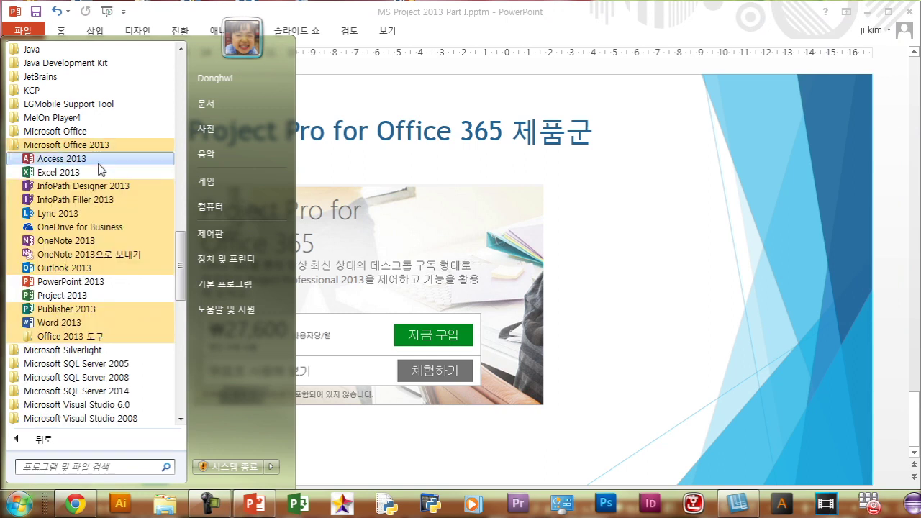
{"action": "left_click", "coordinate": [81, 296]}
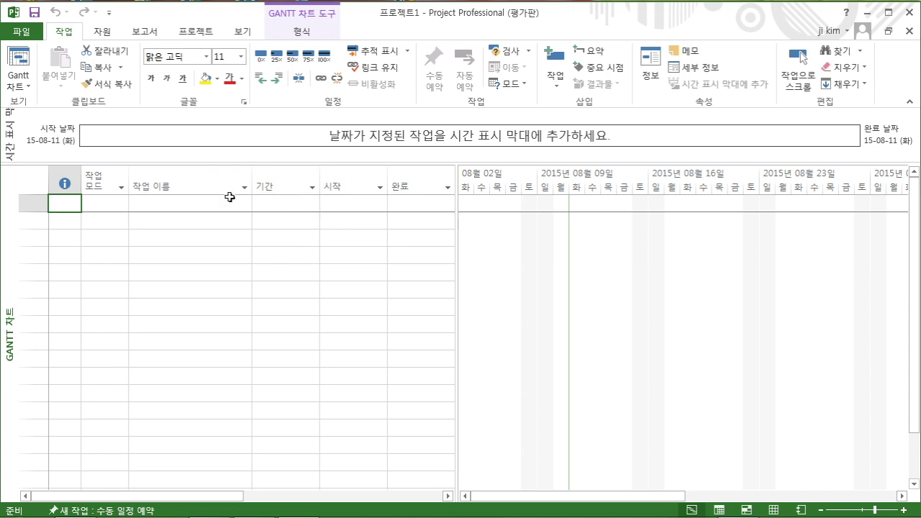
Step: Create a new project from the "Project 시작" template
{"action": "left_click", "coordinate": [25, 33]}
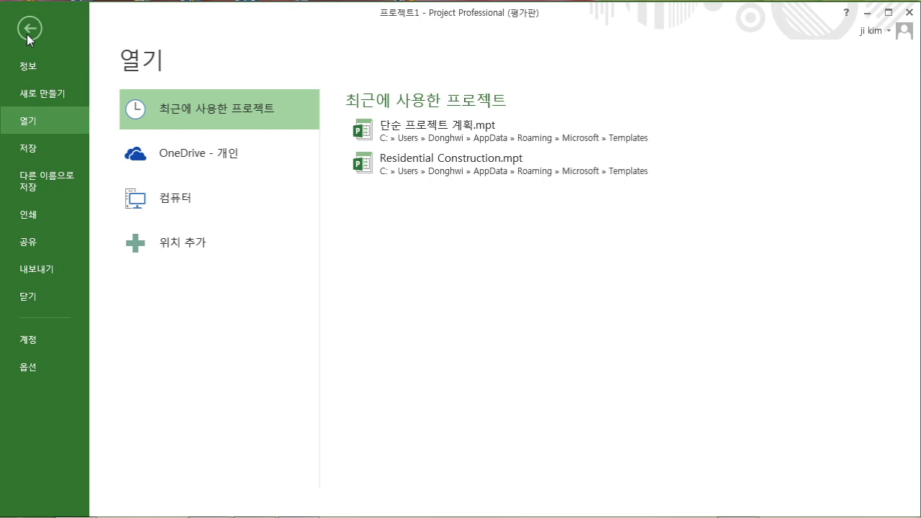
{"action": "left_click", "coordinate": [44, 96]}
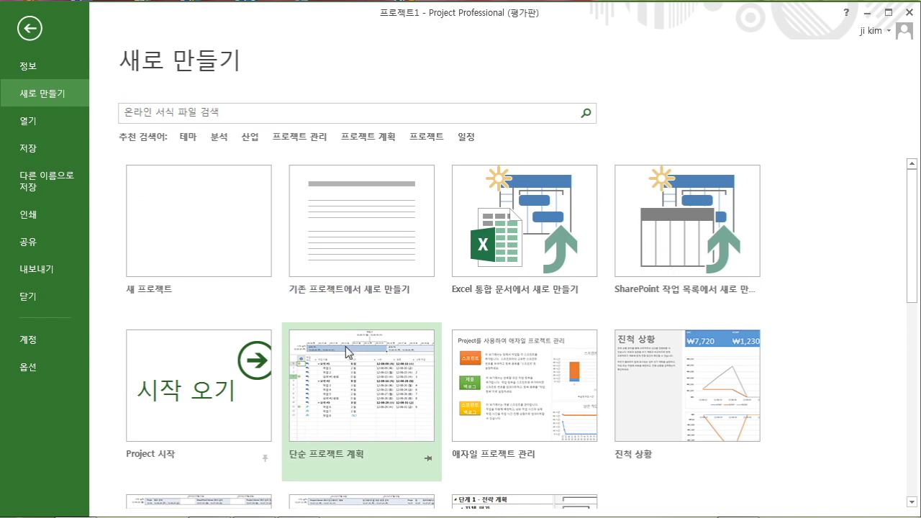
{"action": "scroll", "coordinate": [345, 350], "scroll_direction": "down", "scroll_amount": 1}
{"action": "left_click_drag", "start_coordinate": [914, 204], "coordinate": [913, 237]}
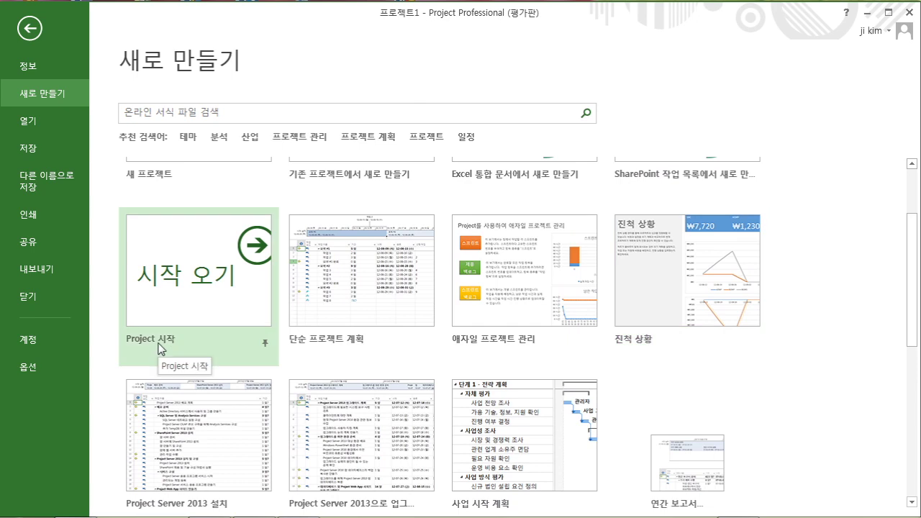
{"action": "left_click", "coordinate": [185, 295]}
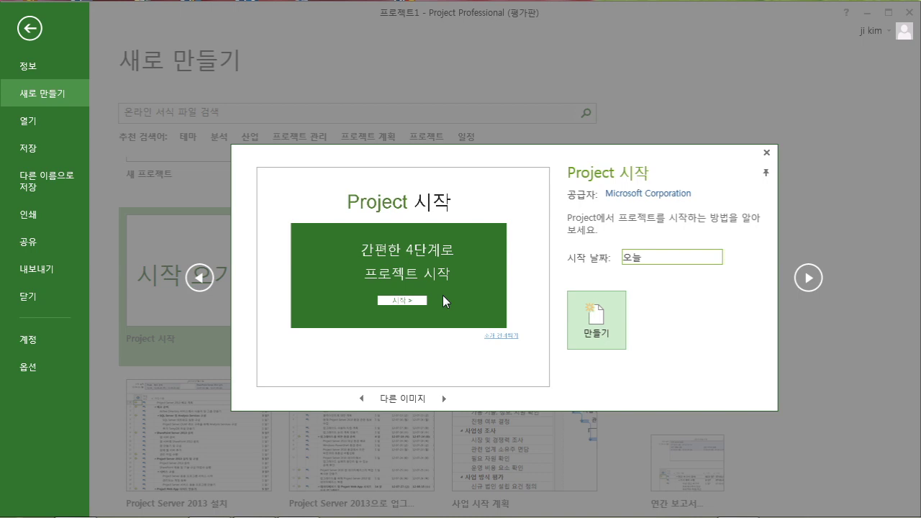
{"action": "left_click", "coordinate": [596, 333]}
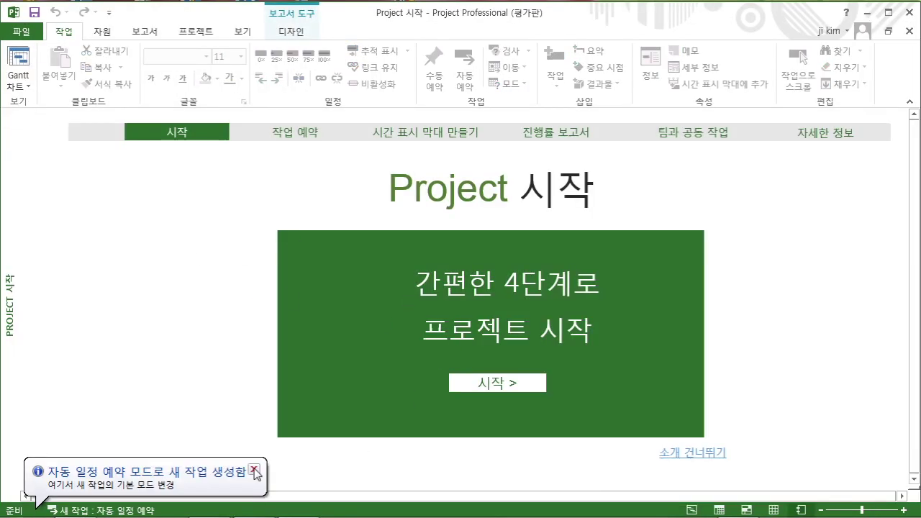
Step: Start the four-step introduction to view its 작업 예약 page
{"action": "left_click", "coordinate": [495, 383]}
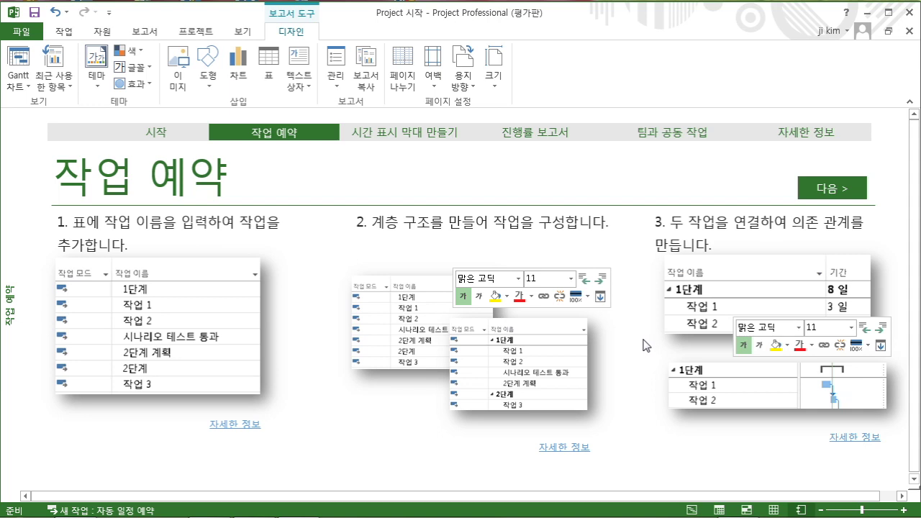
Step: Handwrite "WBS" over the page in red, circle it, and point an arrow from it to the circled task names
{"action": "mouse_move", "coordinate": [357, 169]}
{"action": "left_mouse_down"}
{"action": "mouse_move", "coordinate": [368, 206]}
{"action": "mouse_move", "coordinate": [414, 170]}
{"action": "mouse_move", "coordinate": [423, 204]}
{"action": "left_mouse_up"}
{"action": "left_click_drag", "start_coordinate": [413, 168], "coordinate": [424, 196]}
{"action": "left_click_drag", "start_coordinate": [493, 162], "coordinate": [467, 195]}
{"action": "mouse_move", "coordinate": [532, 201]}
{"action": "left_mouse_down"}
{"action": "mouse_move", "coordinate": [370, 209]}
{"action": "mouse_move", "coordinate": [504, 196]}
{"action": "left_mouse_up"}
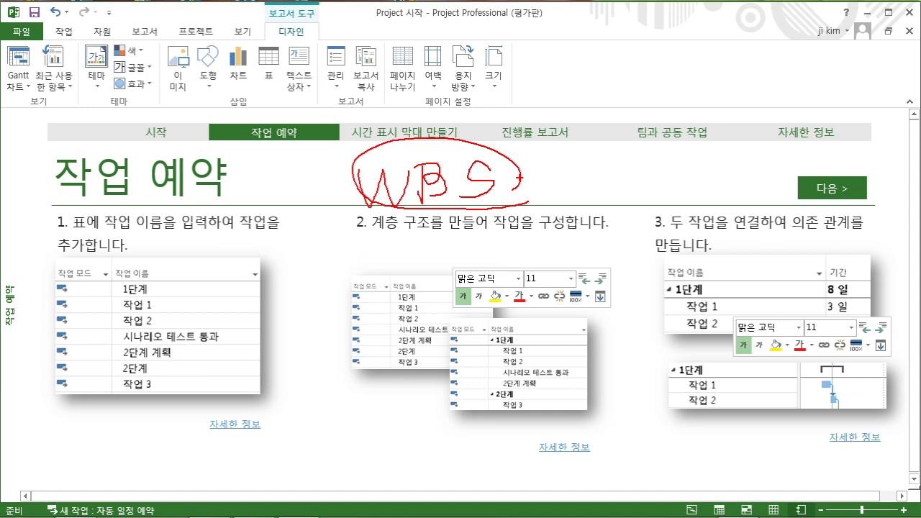
{"action": "left_click_drag", "start_coordinate": [543, 163], "coordinate": [555, 180]}
{"action": "mouse_move", "coordinate": [386, 216]}
{"action": "left_mouse_down"}
{"action": "mouse_move", "coordinate": [295, 214]}
{"action": "mouse_move", "coordinate": [195, 297]}
{"action": "mouse_move", "coordinate": [186, 277]}
{"action": "left_mouse_up"}
{"action": "left_click_drag", "start_coordinate": [214, 369], "coordinate": [177, 366]}
{"action": "left_click_drag", "start_coordinate": [482, 206], "coordinate": [492, 177]}
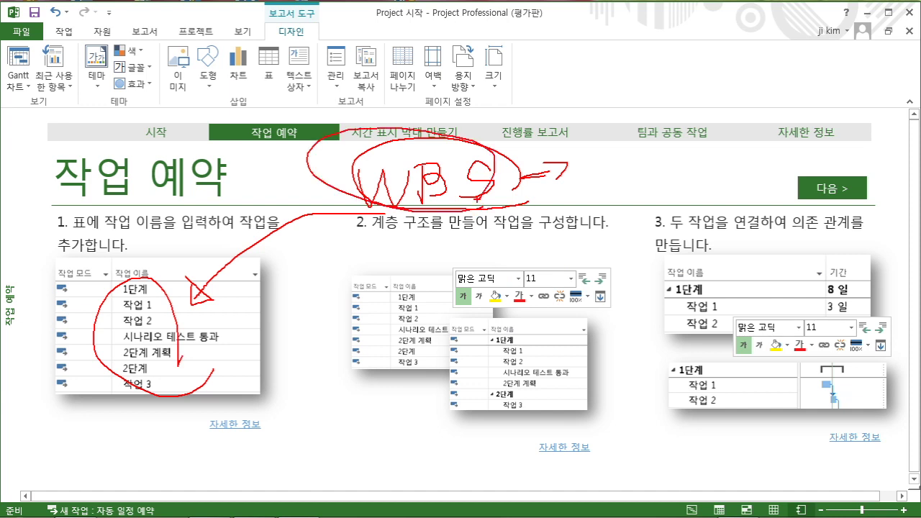
Step: Handwrite "Work Break Down" in red beside the WBS note
{"action": "mouse_move", "coordinate": [536, 84]}
{"action": "left_mouse_down"}
{"action": "mouse_move", "coordinate": [550, 114]}
{"action": "mouse_move", "coordinate": [593, 133]}
{"action": "left_mouse_up"}
{"action": "mouse_move", "coordinate": [609, 79]}
{"action": "left_mouse_down"}
{"action": "mouse_move", "coordinate": [611, 132]}
{"action": "mouse_move", "coordinate": [656, 135]}
{"action": "mouse_move", "coordinate": [621, 209]}
{"action": "left_mouse_up"}
{"action": "mouse_move", "coordinate": [616, 155]}
{"action": "left_mouse_down"}
{"action": "mouse_move", "coordinate": [623, 225]}
{"action": "mouse_move", "coordinate": [679, 189]}
{"action": "left_mouse_up"}
{"action": "left_click_drag", "start_coordinate": [685, 196], "coordinate": [724, 194]}
{"action": "left_click_drag", "start_coordinate": [741, 176], "coordinate": [738, 199]}
{"action": "left_click_drag", "start_coordinate": [741, 155], "coordinate": [745, 202]}
{"action": "mouse_move", "coordinate": [757, 167]}
{"action": "left_mouse_down"}
{"action": "mouse_move", "coordinate": [751, 188]}
{"action": "mouse_move", "coordinate": [775, 196]}
{"action": "left_mouse_up"}
{"action": "left_click_drag", "start_coordinate": [795, 124], "coordinate": [794, 210]}
{"action": "left_click_drag", "start_coordinate": [794, 141], "coordinate": [799, 205]}
{"action": "mouse_move", "coordinate": [850, 154]}
{"action": "left_mouse_down"}
{"action": "mouse_move", "coordinate": [851, 176]}
{"action": "mouse_move", "coordinate": [856, 161]}
{"action": "left_mouse_up"}
{"action": "mouse_move", "coordinate": [860, 152]}
{"action": "left_mouse_down"}
{"action": "mouse_move", "coordinate": [881, 166]}
{"action": "mouse_move", "coordinate": [897, 152]}
{"action": "left_mouse_up"}
{"action": "left_click_drag", "start_coordinate": [889, 170], "coordinate": [902, 163]}
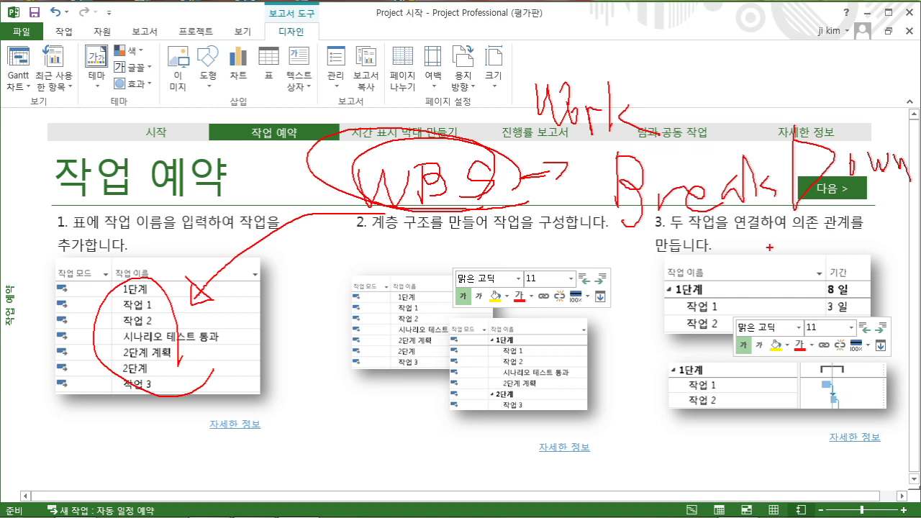
Step: Handwrite "Structure" in red beneath "Break Down" to complete the WBS expansion
{"action": "mouse_move", "coordinate": [734, 229]}
{"action": "left_mouse_down"}
{"action": "mouse_move", "coordinate": [717, 268]}
{"action": "mouse_move", "coordinate": [703, 266]}
{"action": "left_mouse_up"}
{"action": "left_click_drag", "start_coordinate": [748, 225], "coordinate": [751, 285]}
{"action": "left_click_drag", "start_coordinate": [731, 251], "coordinate": [775, 241]}
{"action": "mouse_move", "coordinate": [773, 245]}
{"action": "left_mouse_down"}
{"action": "mouse_move", "coordinate": [785, 268]}
{"action": "mouse_move", "coordinate": [816, 251]}
{"action": "mouse_move", "coordinate": [834, 256]}
{"action": "left_mouse_up"}
{"action": "left_click_drag", "start_coordinate": [836, 207], "coordinate": [841, 261]}
{"action": "mouse_move", "coordinate": [814, 242]}
{"action": "left_mouse_down"}
{"action": "mouse_move", "coordinate": [848, 233]}
{"action": "mouse_move", "coordinate": [873, 247]}
{"action": "mouse_move", "coordinate": [902, 233]}
{"action": "mouse_move", "coordinate": [905, 220]}
{"action": "left_mouse_up"}
Step: Circle the initials of Work, Break and Structure, box "WBS", and clear the screen annotations
{"action": "left_click_drag", "start_coordinate": [584, 128], "coordinate": [594, 123]}
{"action": "left_click_drag", "start_coordinate": [740, 229], "coordinate": [719, 257]}
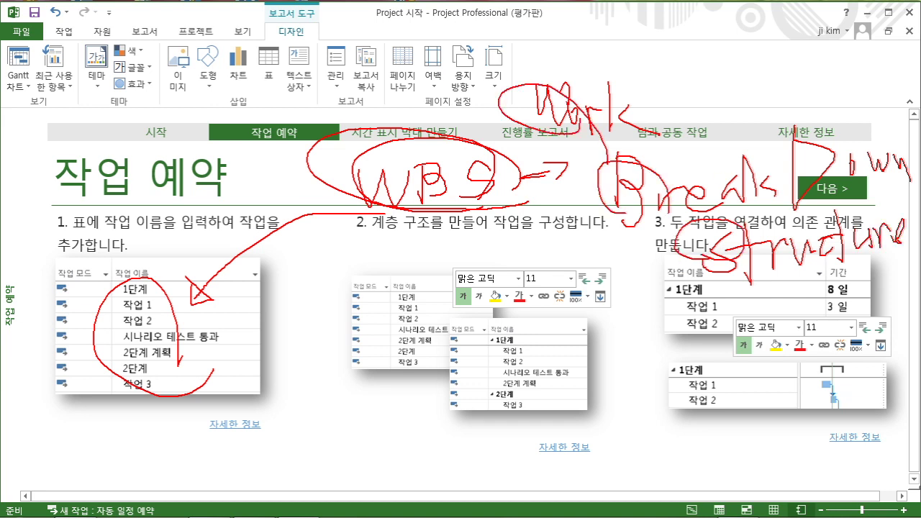
{"action": "mouse_move", "coordinate": [480, 208]}
{"action": "left_mouse_down"}
{"action": "mouse_move", "coordinate": [344, 133]}
{"action": "mouse_move", "coordinate": [345, 210]}
{"action": "left_mouse_up"}
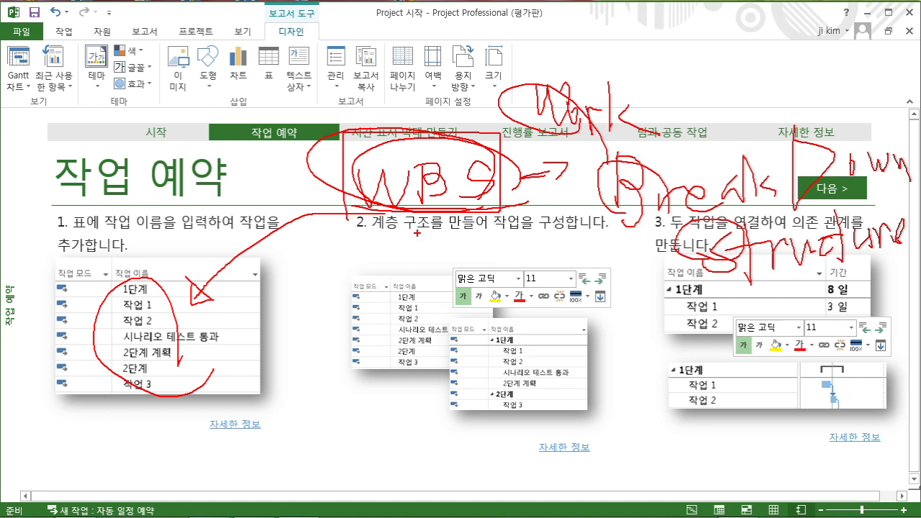
{"action": "key", "text": "Escape"}
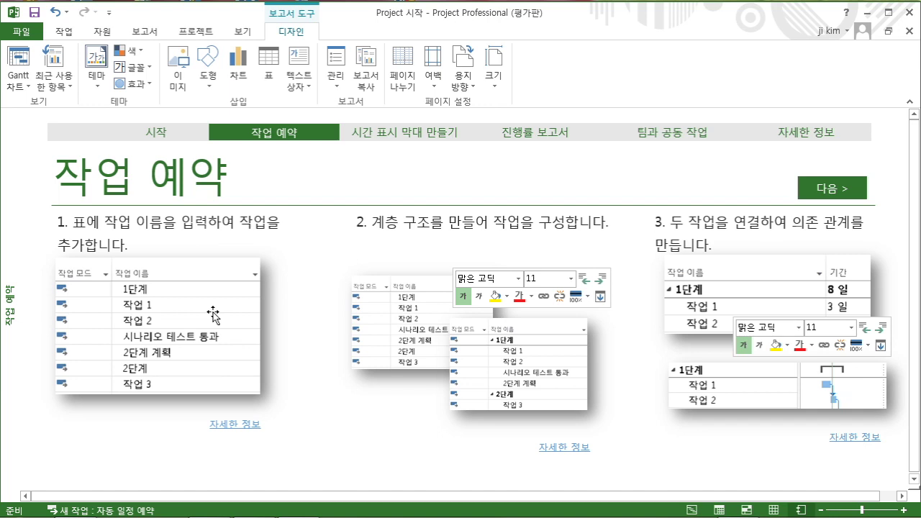
Step: Read on through the 시간 표시 막대 만들기, 진행률 보고서, 팀과 공동 작업 and 자세한 정보 pages of the introduction
{"action": "left_click", "coordinate": [820, 193]}
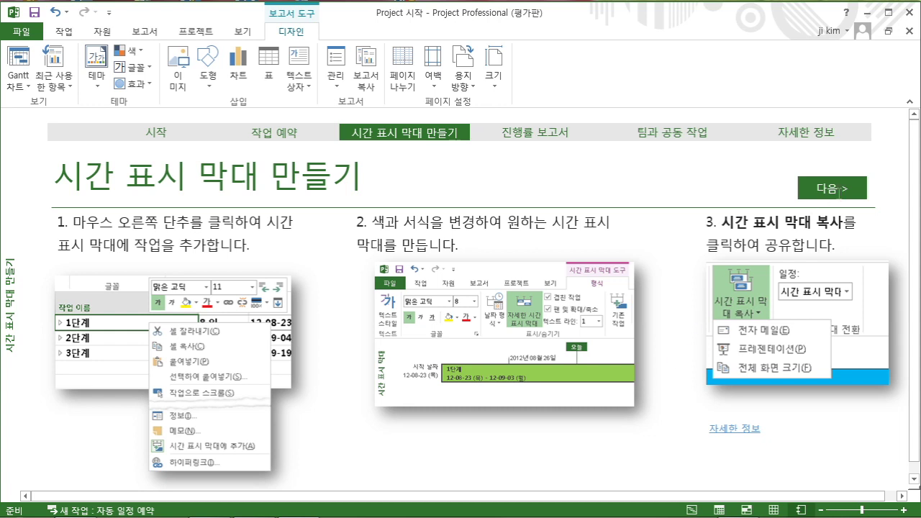
{"action": "left_click", "coordinate": [836, 193]}
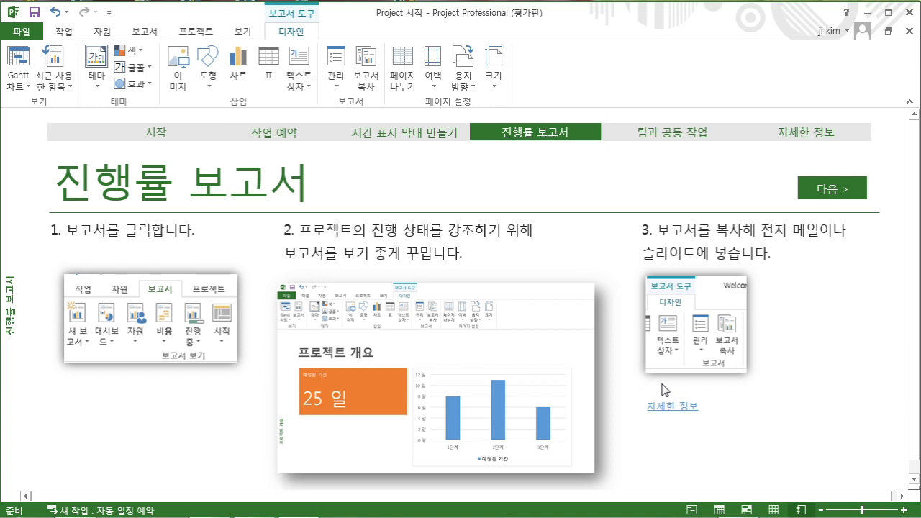
{"action": "left_click", "coordinate": [831, 187]}
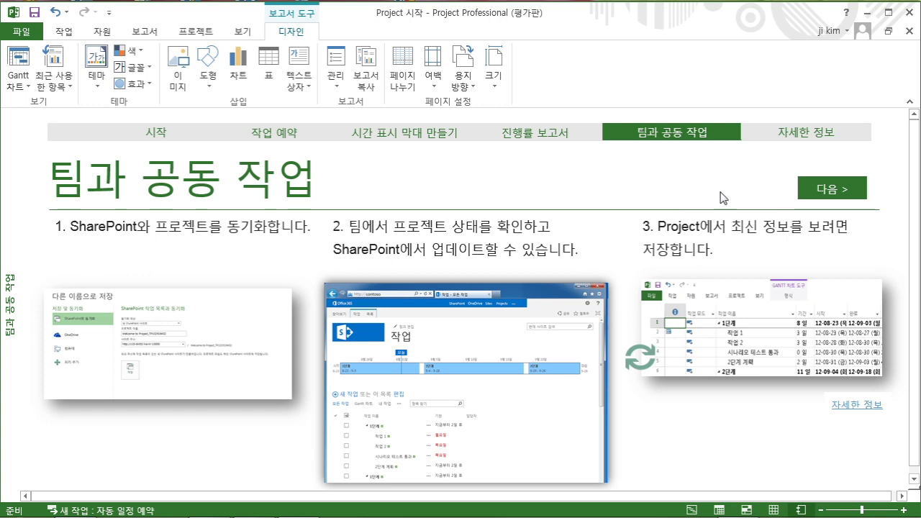
{"action": "left_click", "coordinate": [856, 189]}
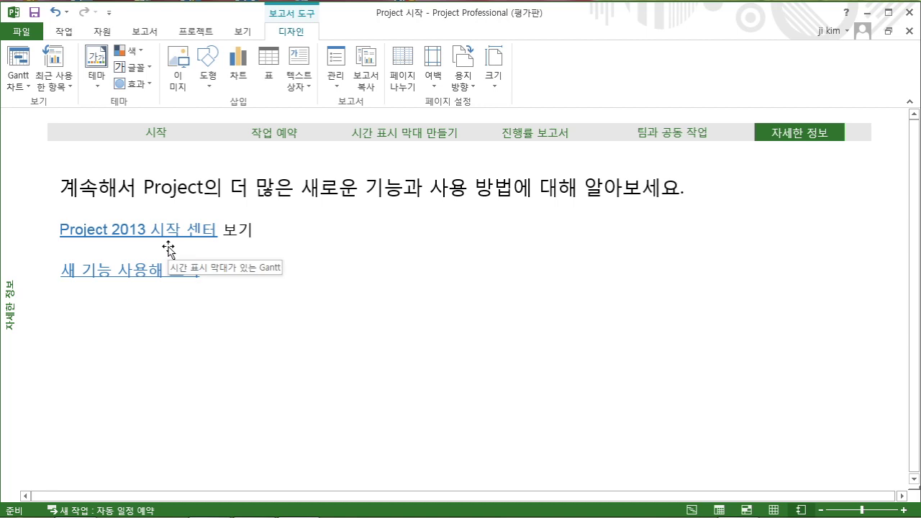
Step: Go back through the introduction's earlier pages to its 시작 page
{"action": "left_click", "coordinate": [689, 137]}
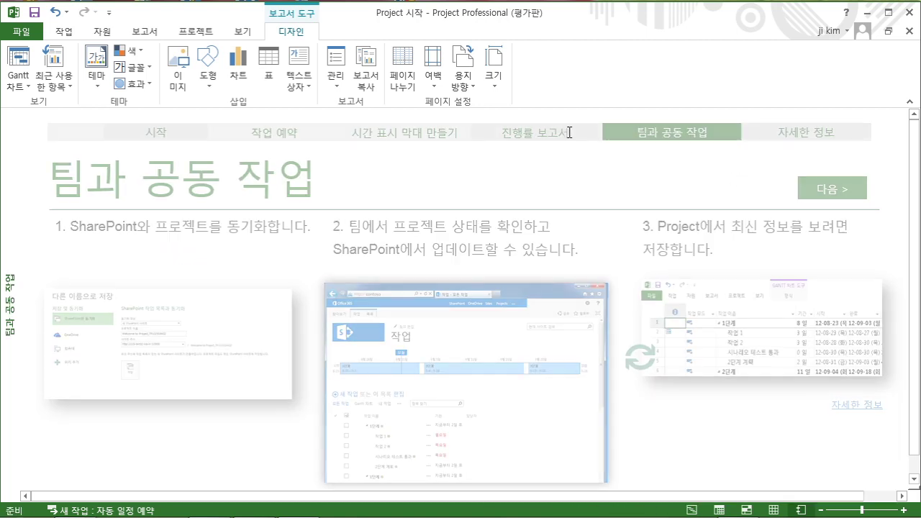
{"action": "left_click", "coordinate": [535, 135]}
{"action": "left_click", "coordinate": [359, 134]}
{"action": "left_click", "coordinate": [273, 133]}
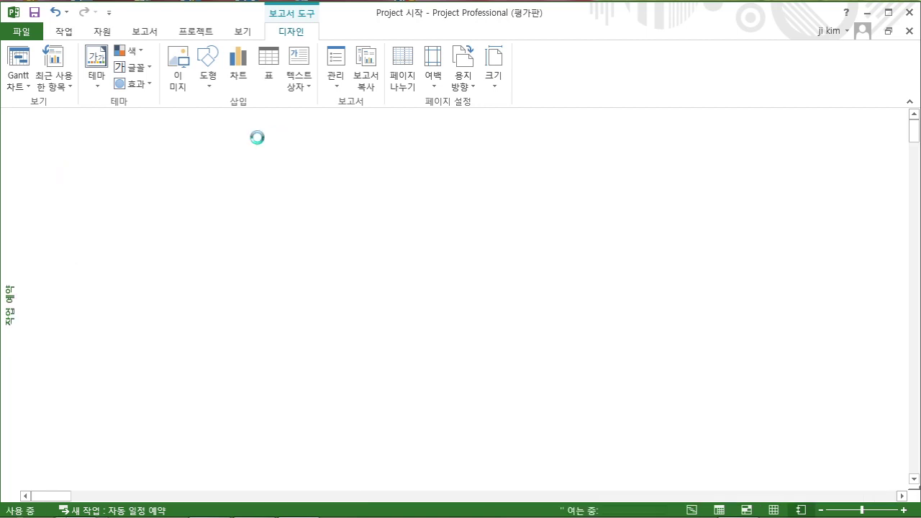
{"action": "left_click", "coordinate": [156, 133]}
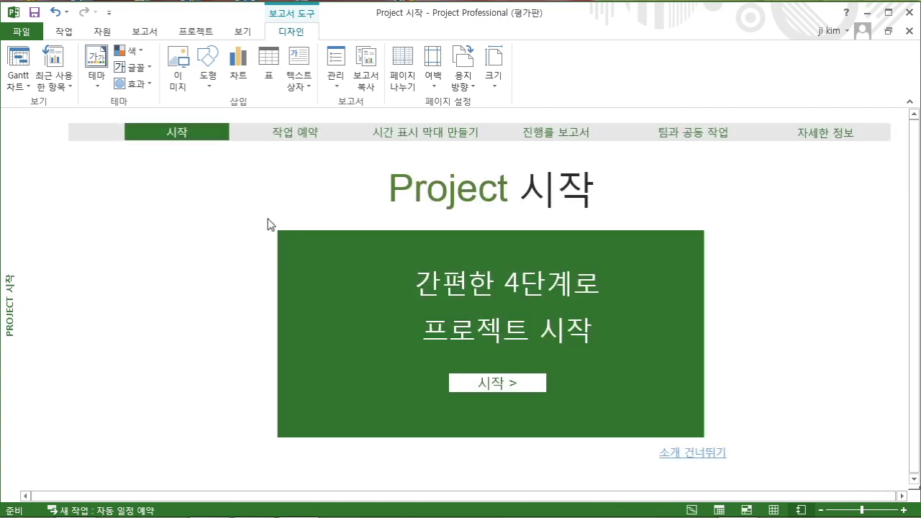